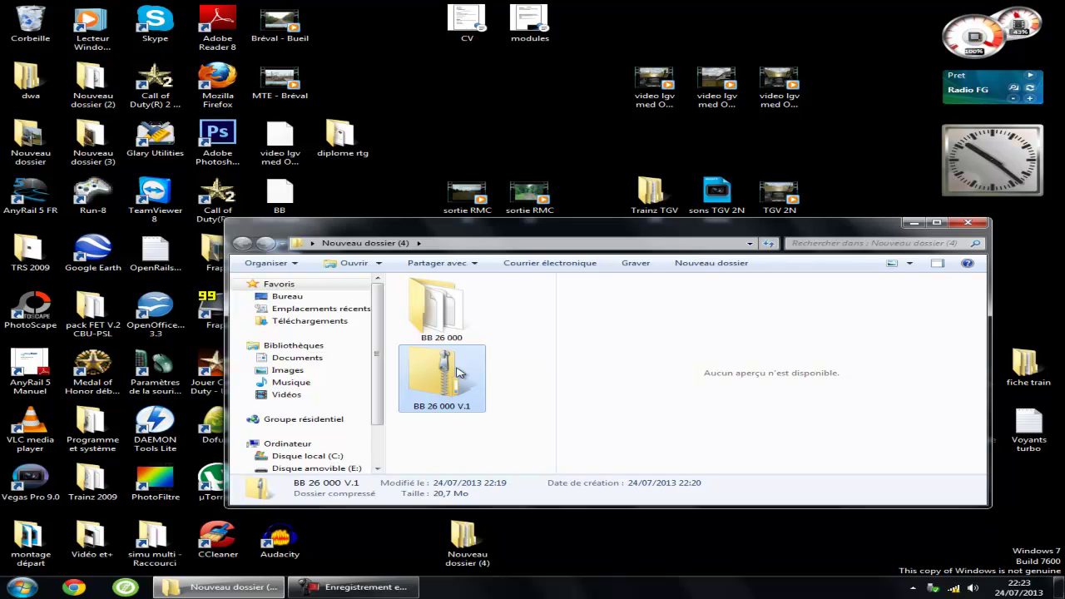
Look at the files inside the BB 26 000 folder, return to its parent folder and minimize the window
left_click(535, 351)
left_click(461, 314)
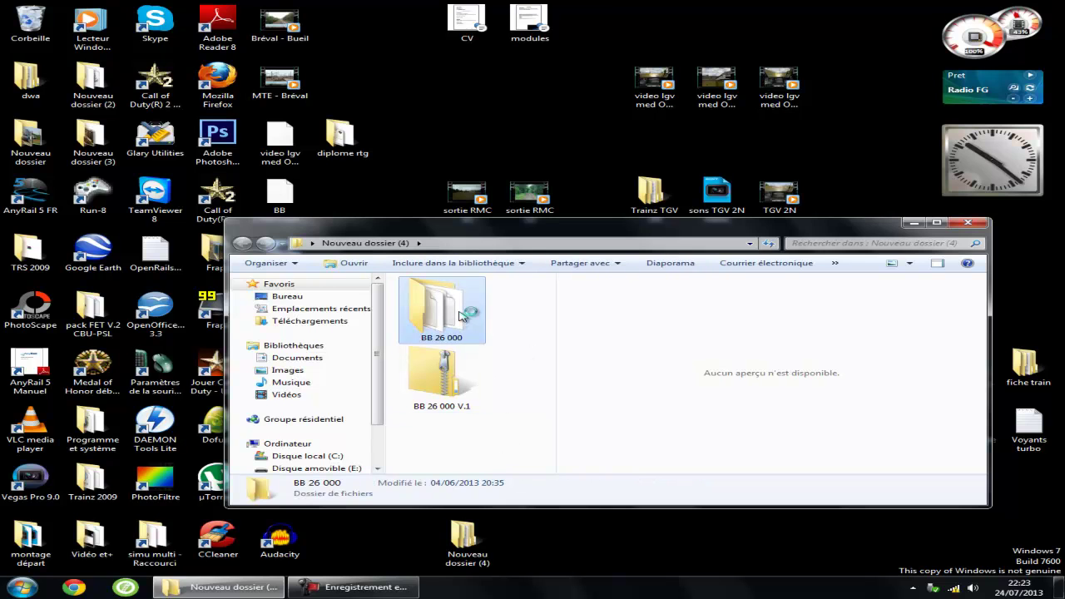
double_click(481, 312)
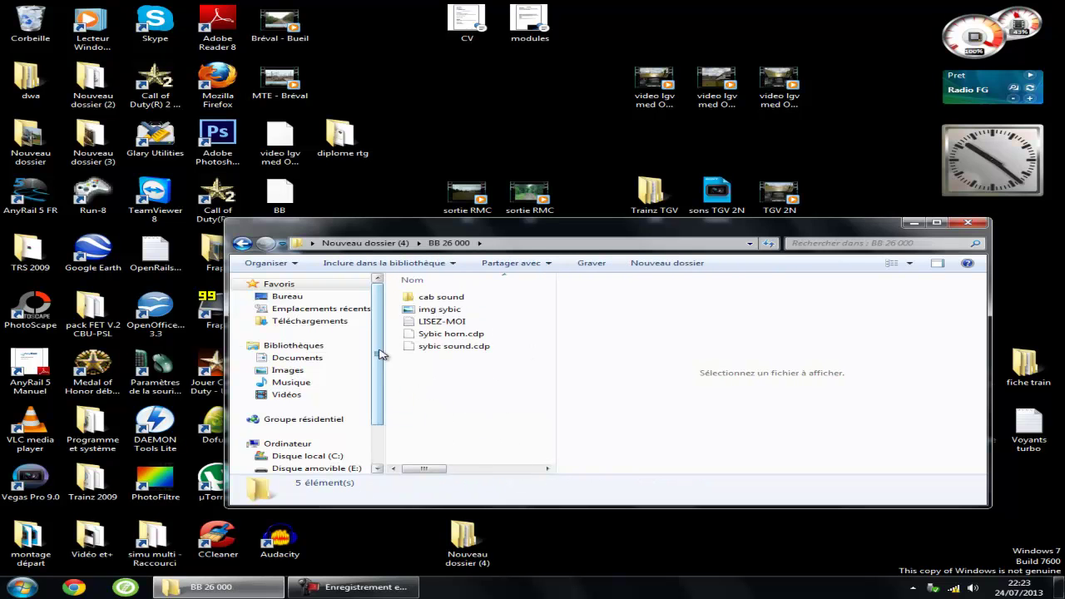
left_click(242, 244)
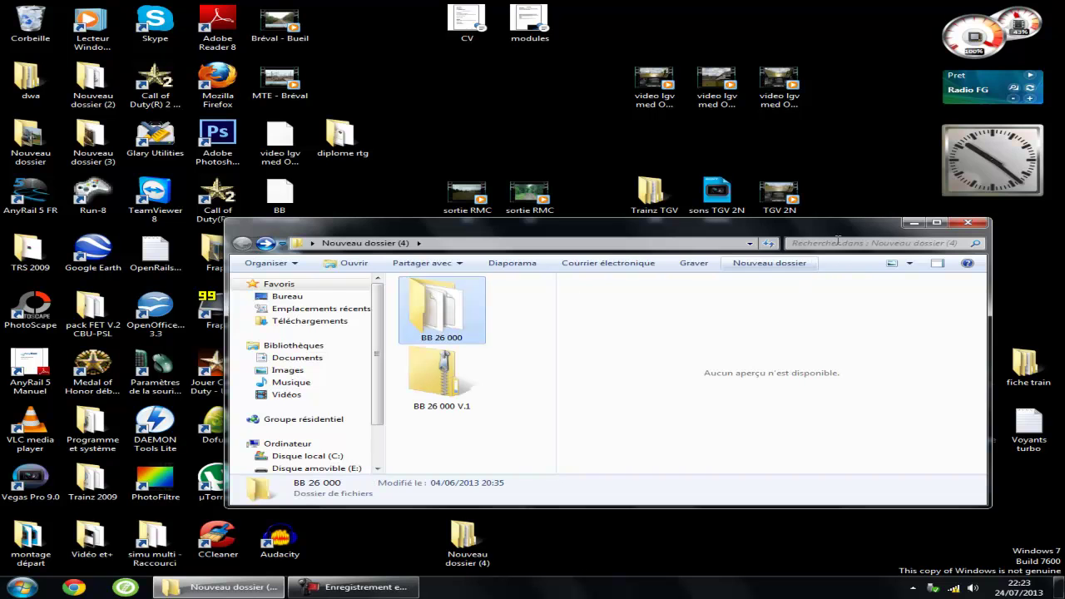
left_click(912, 223)
Launch Trainz Simulator 2009, open its Content Manager and dismiss the Internet settings without entering an account
left_click(520, 426)
double_click(520, 427)
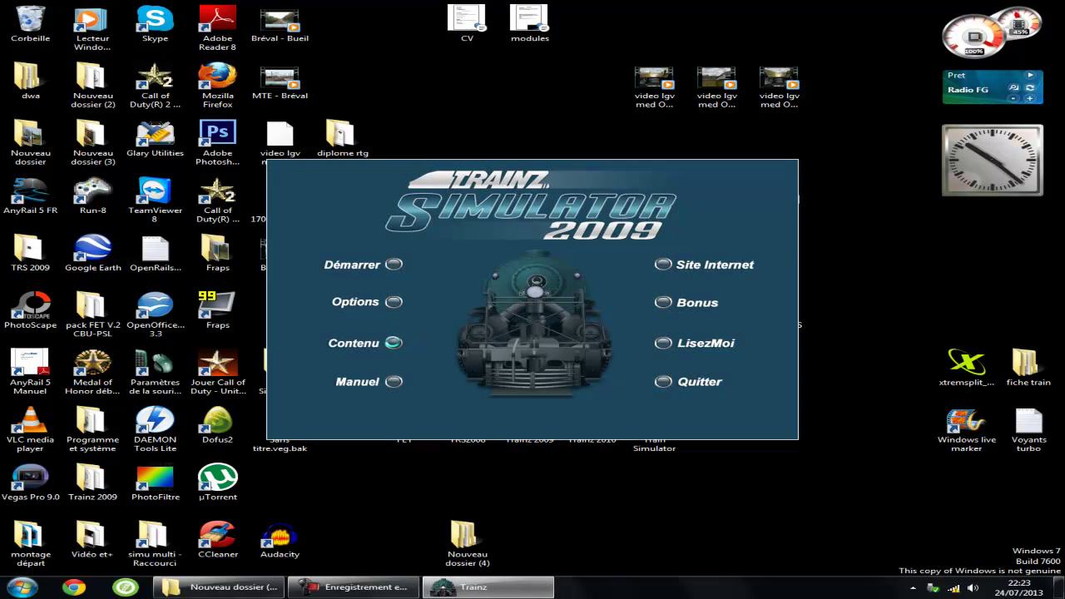
left_click(395, 343)
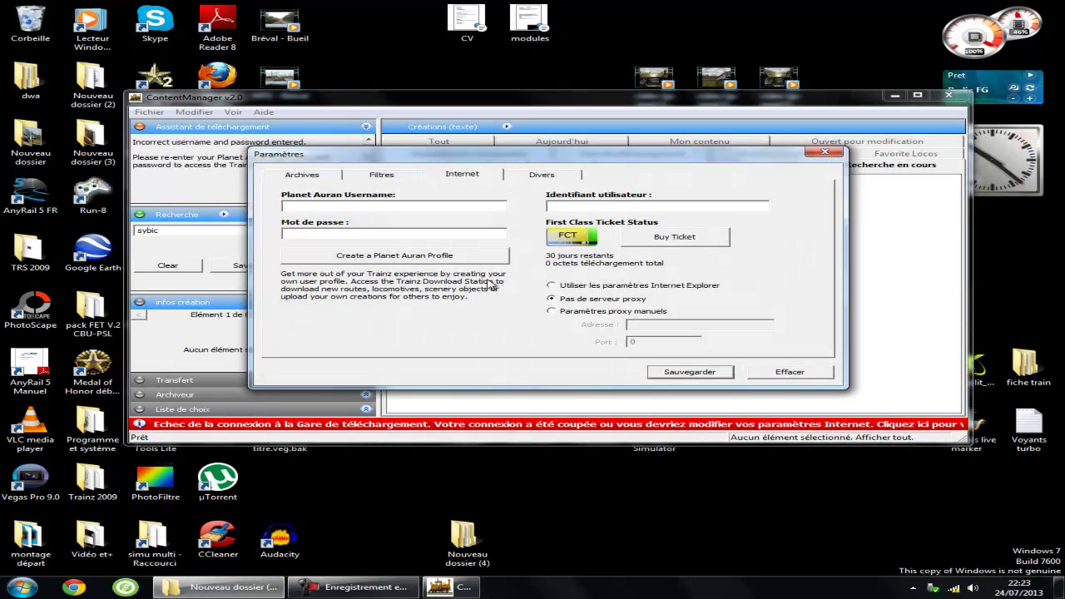
left_click(824, 153)
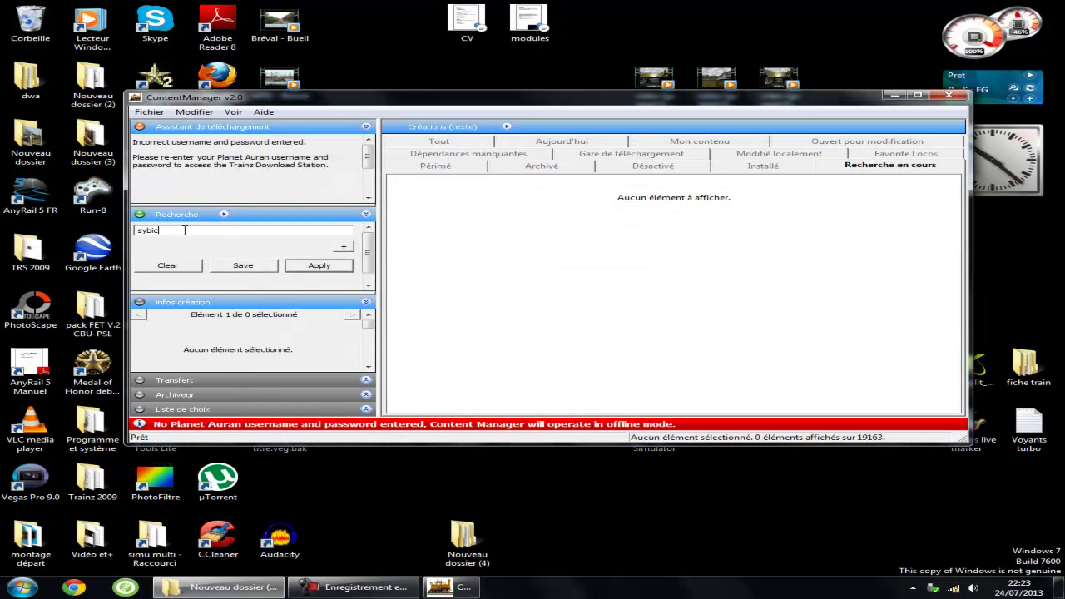
Import Sybic horn.cdp and sybic sound.cdp from the BB 26 000 folder with the installation details shown, and close the finished report
left_click(150, 111)
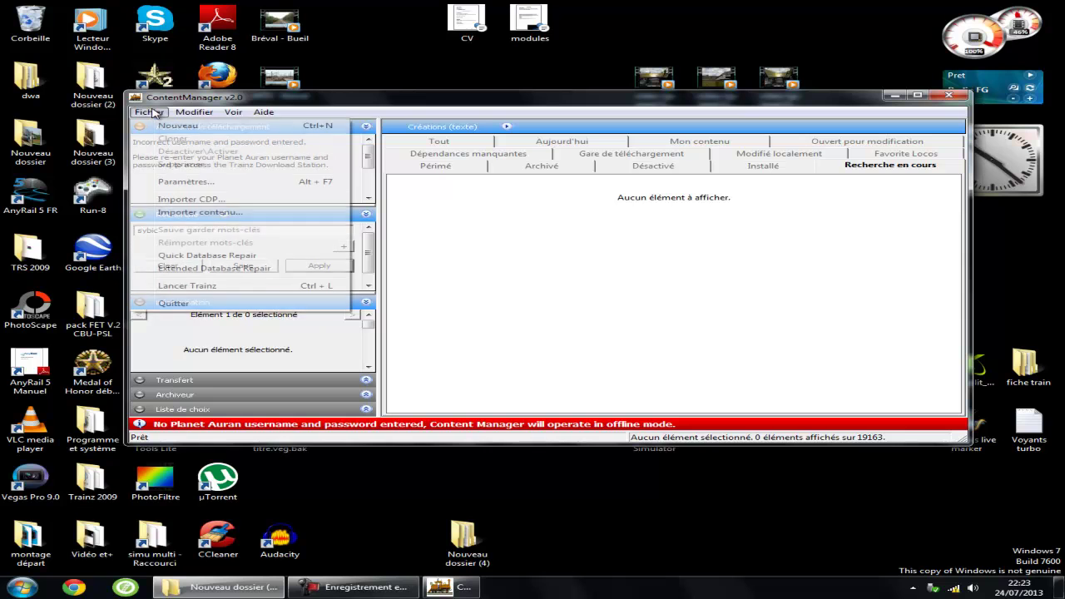
left_click(209, 200)
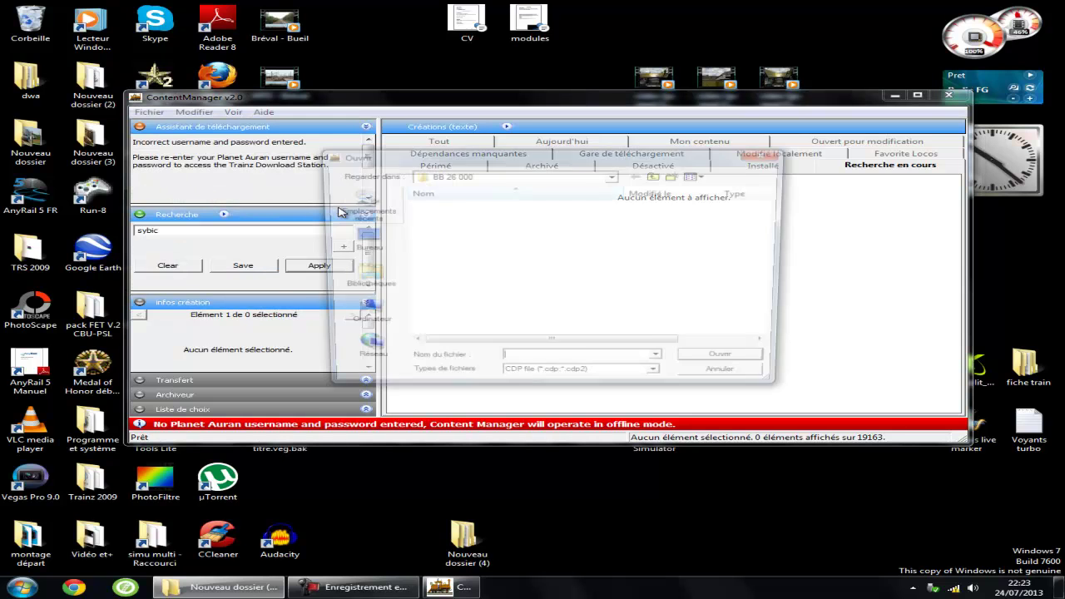
left_click_drag(464, 241, 524, 218)
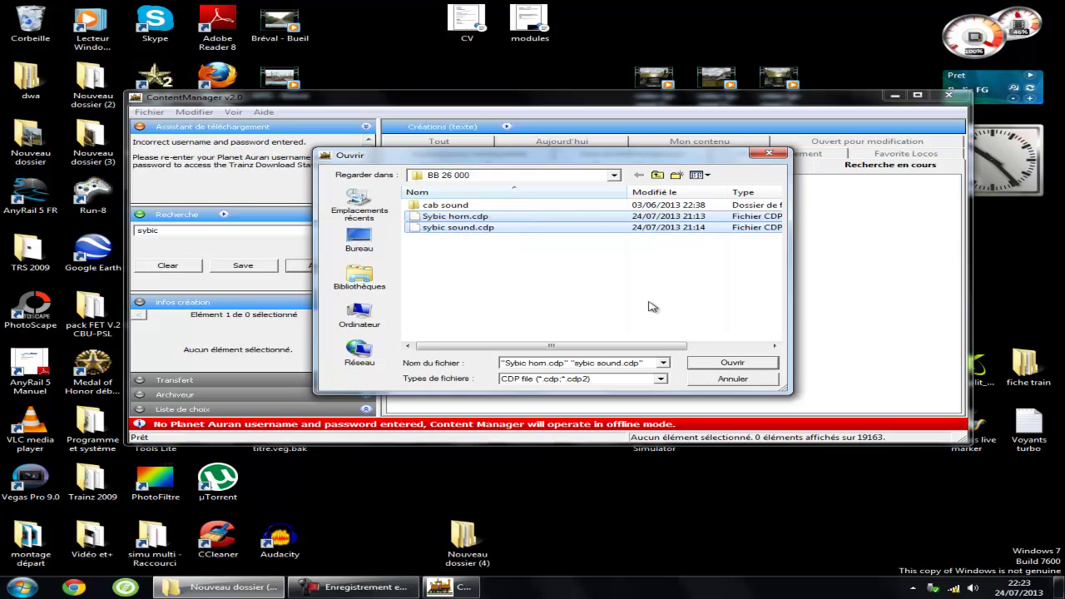
left_click(703, 366)
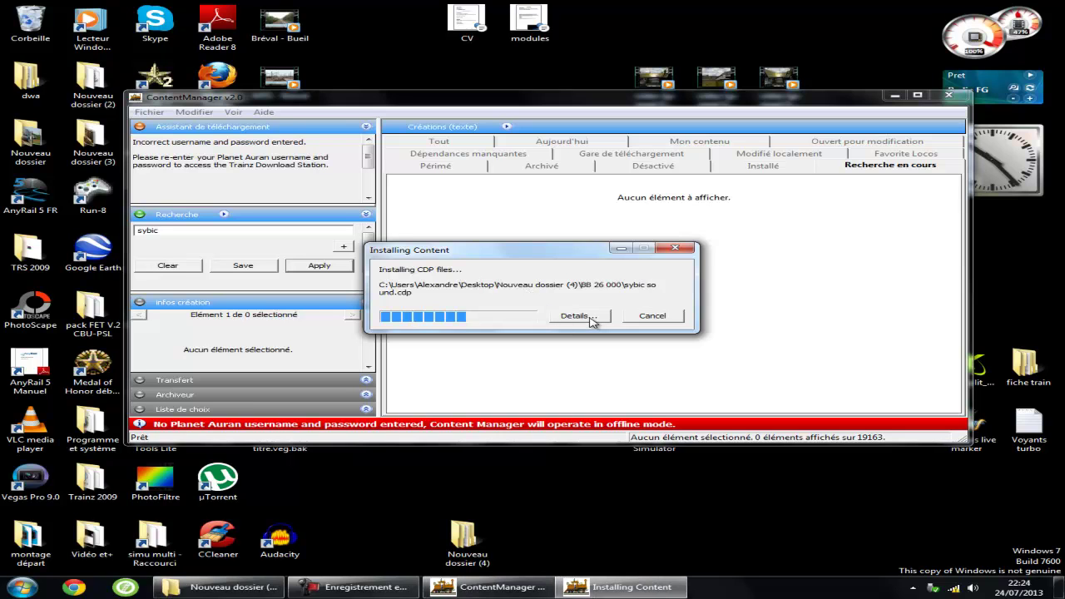
left_click(574, 316)
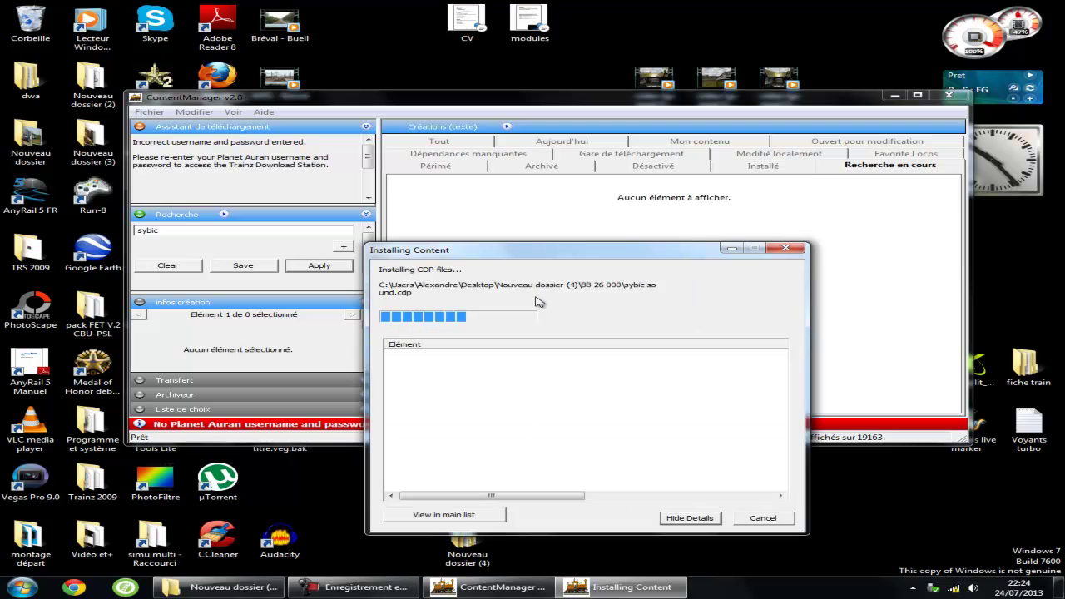
left_click_drag(545, 253, 563, 181)
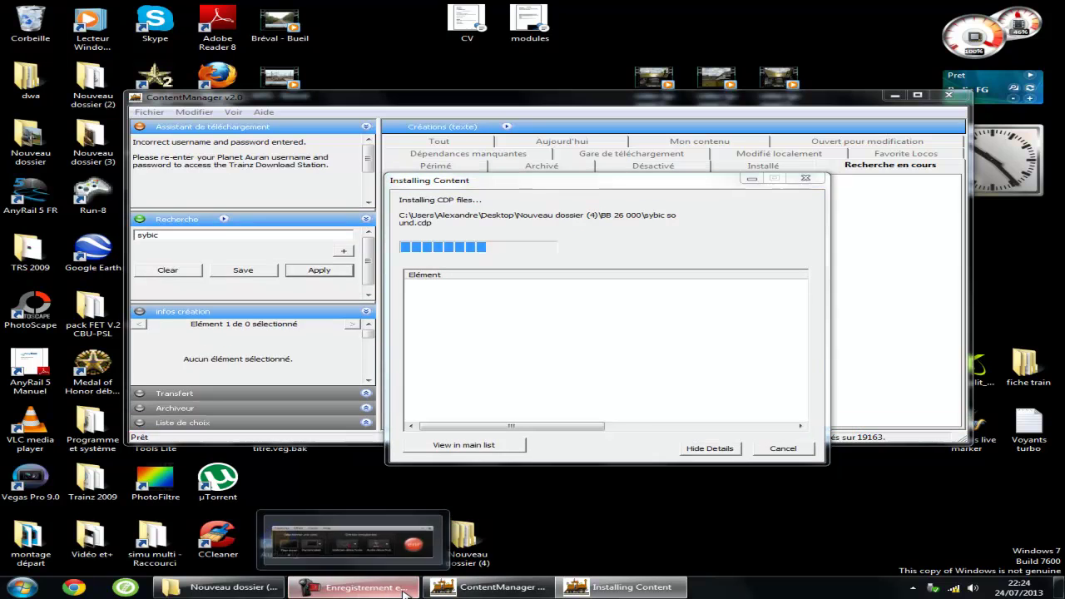
left_click(354, 586)
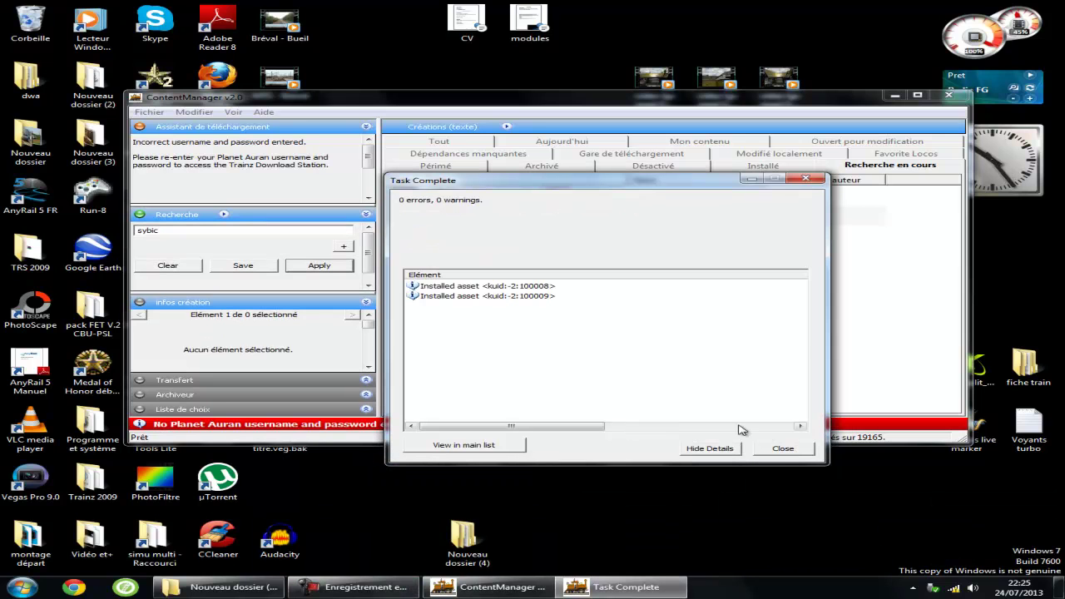
left_click(765, 449)
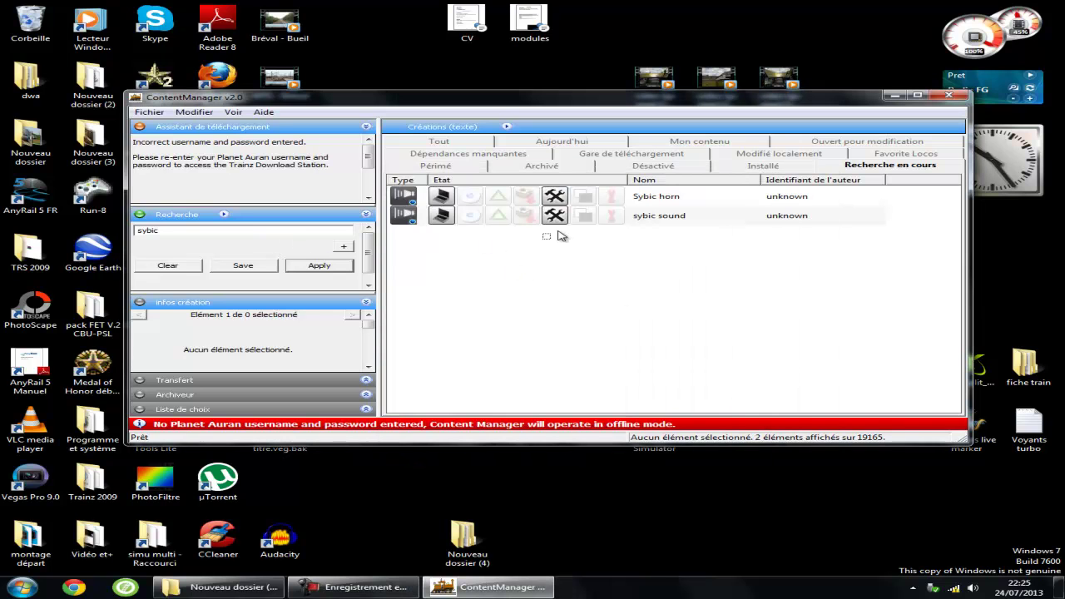
Commit the Sybic horn and sybic sound assets together and close the task report
left_click_drag(558, 230, 637, 205)
right_click(637, 204)
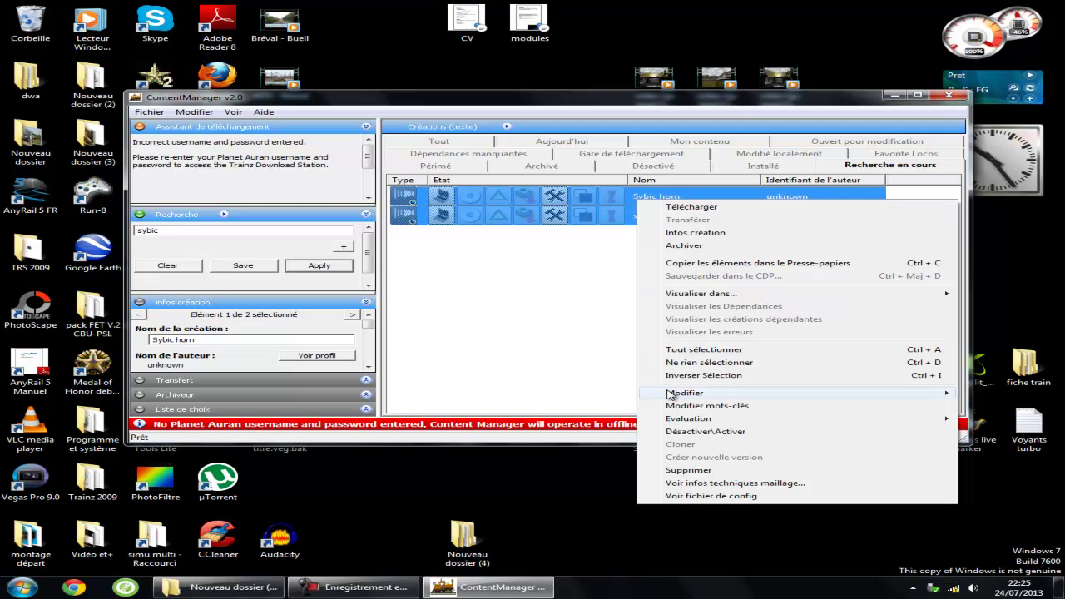
mouse_move(670, 395)
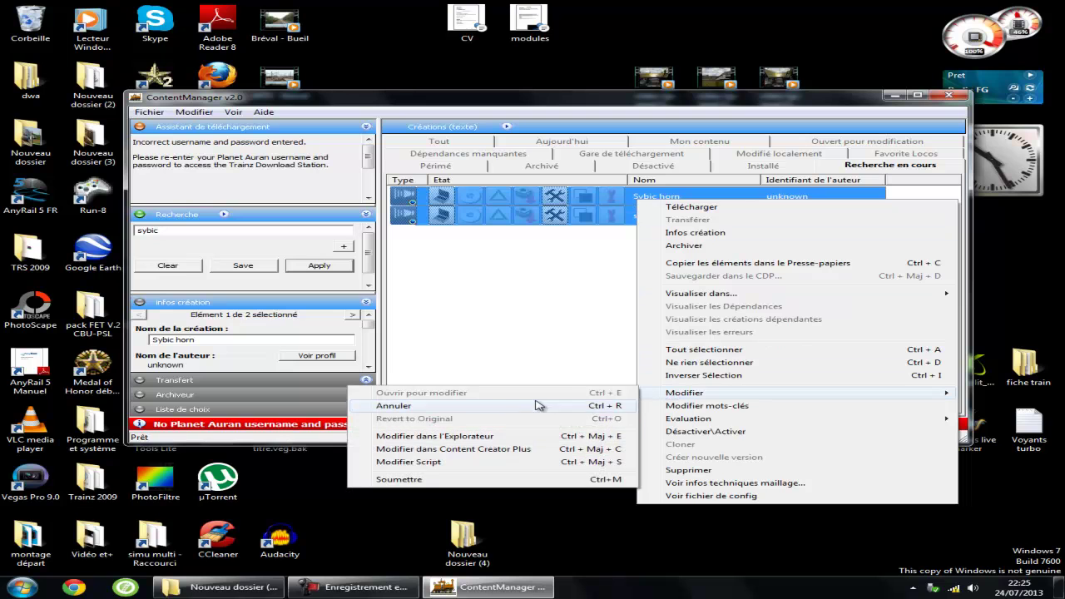
left_click(400, 481)
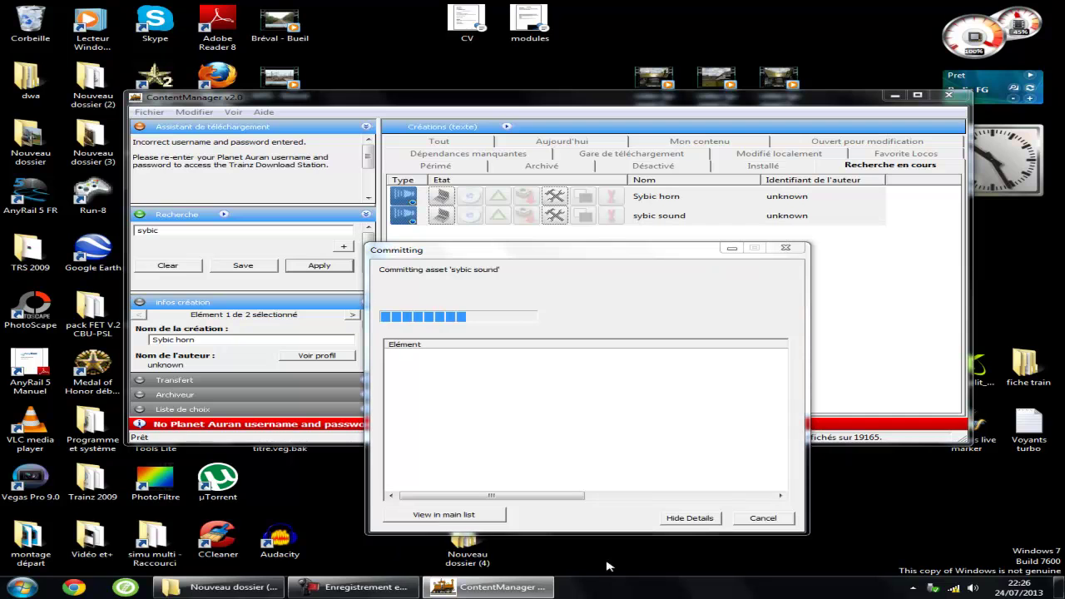
left_click(357, 586)
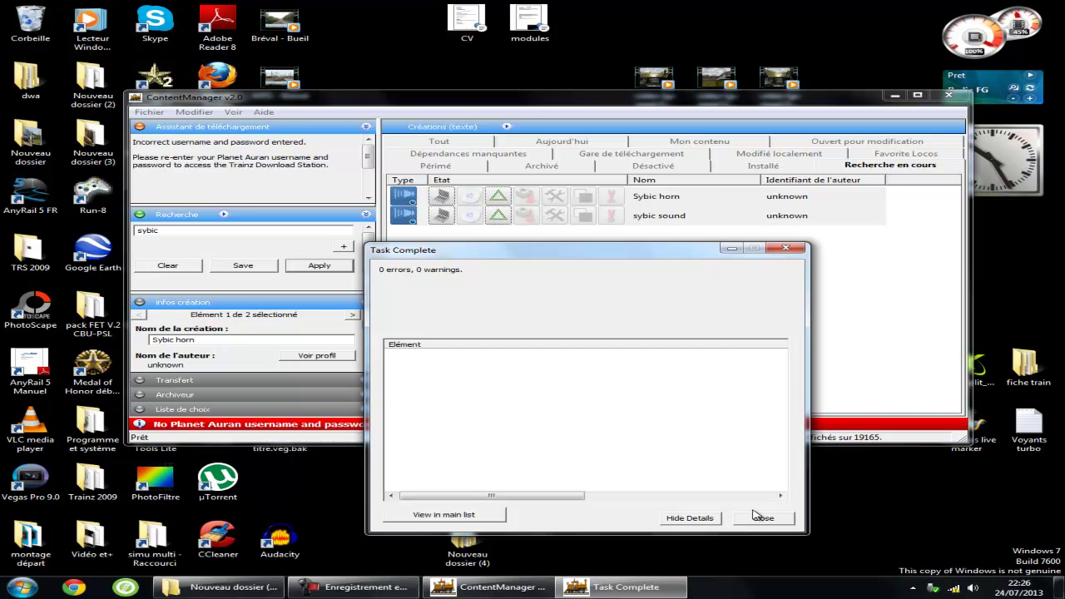
left_click(759, 517)
Search the content for 26014 and open Loc BB26014 Multi for editing in Content Creator Plus
left_click(200, 232)
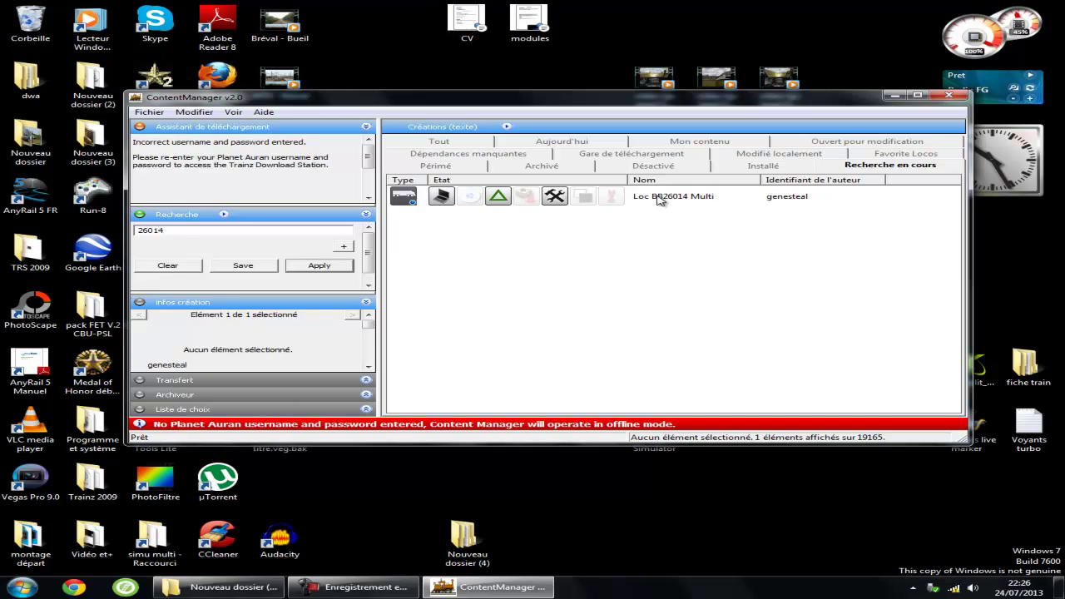
left_click(657, 198)
right_click(650, 198)
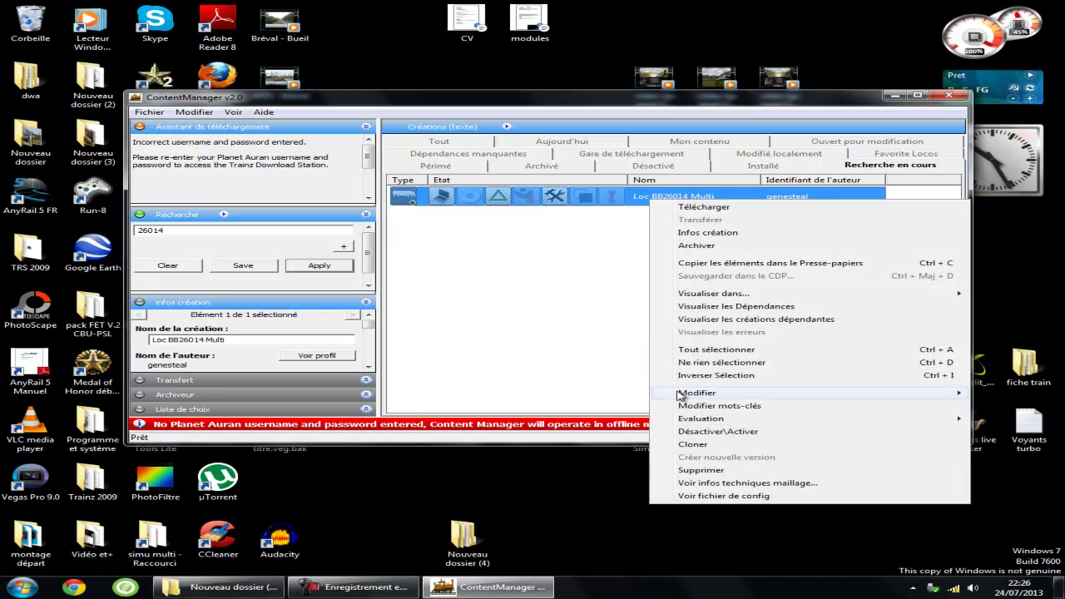
mouse_move(661, 392)
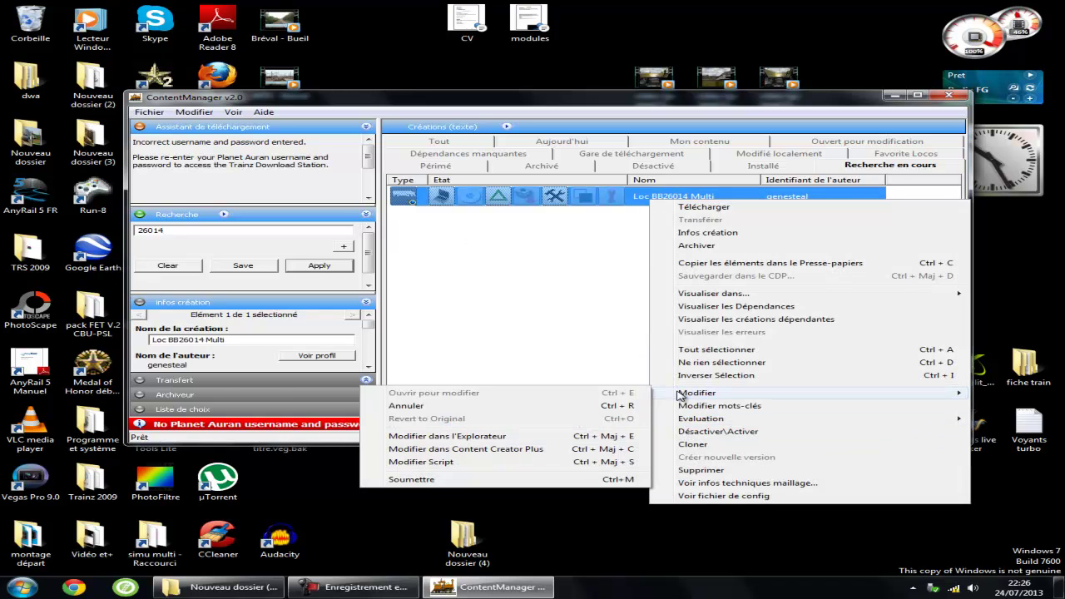
left_click(463, 449)
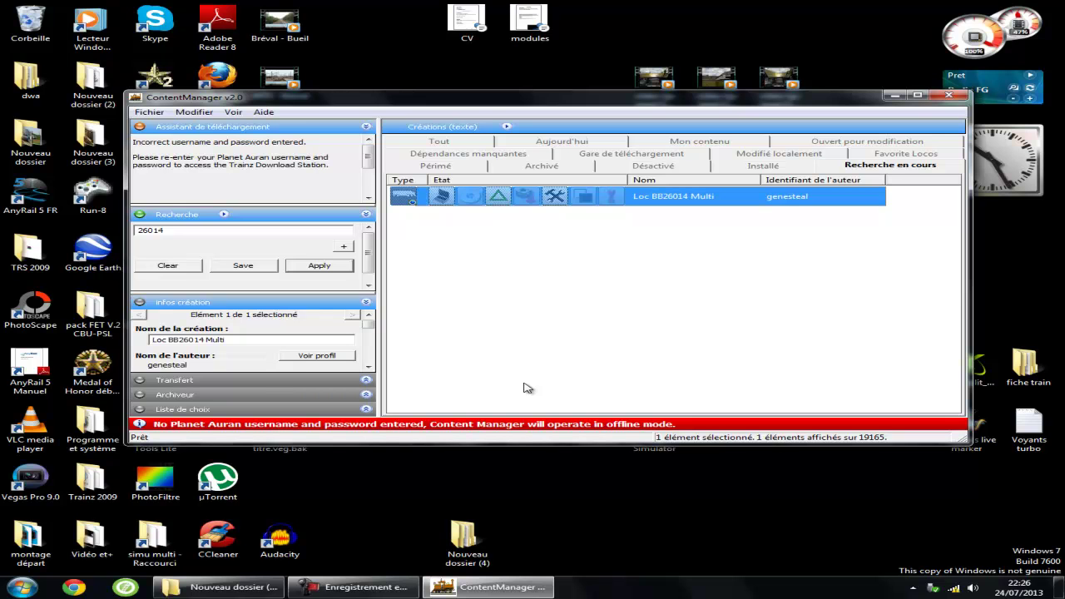
left_click(357, 586)
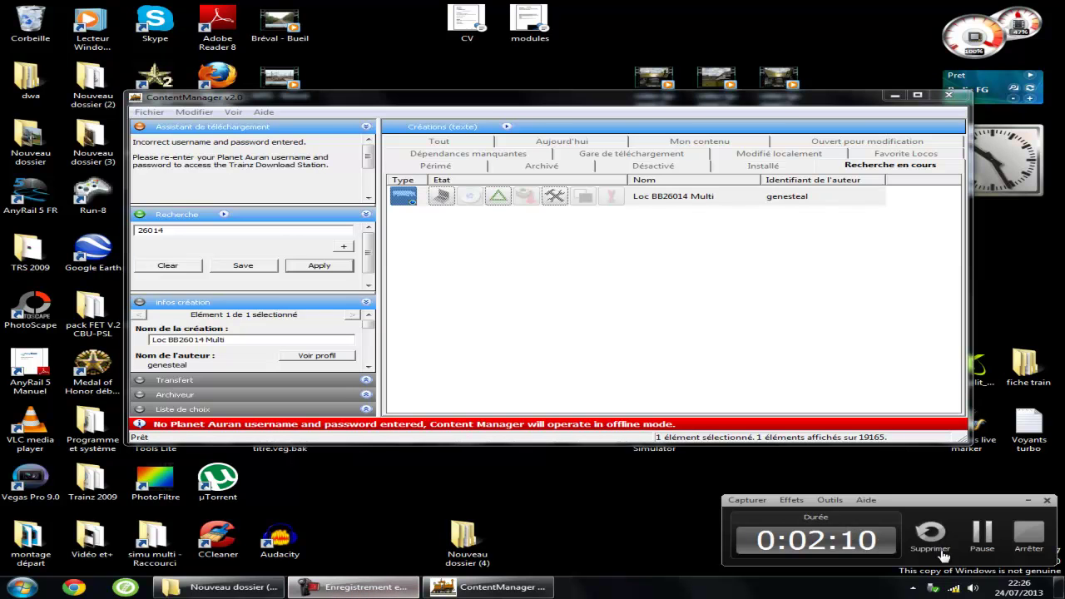
left_click(983, 541)
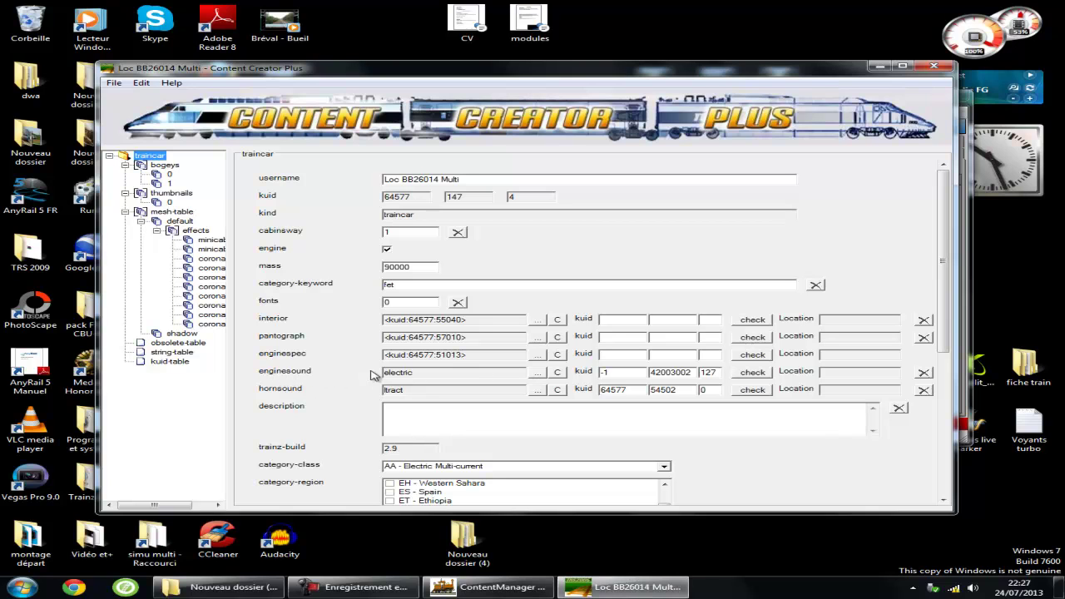
Set the enginesound of Loc BB26014 Multi to sybic sound
left_click(536, 372)
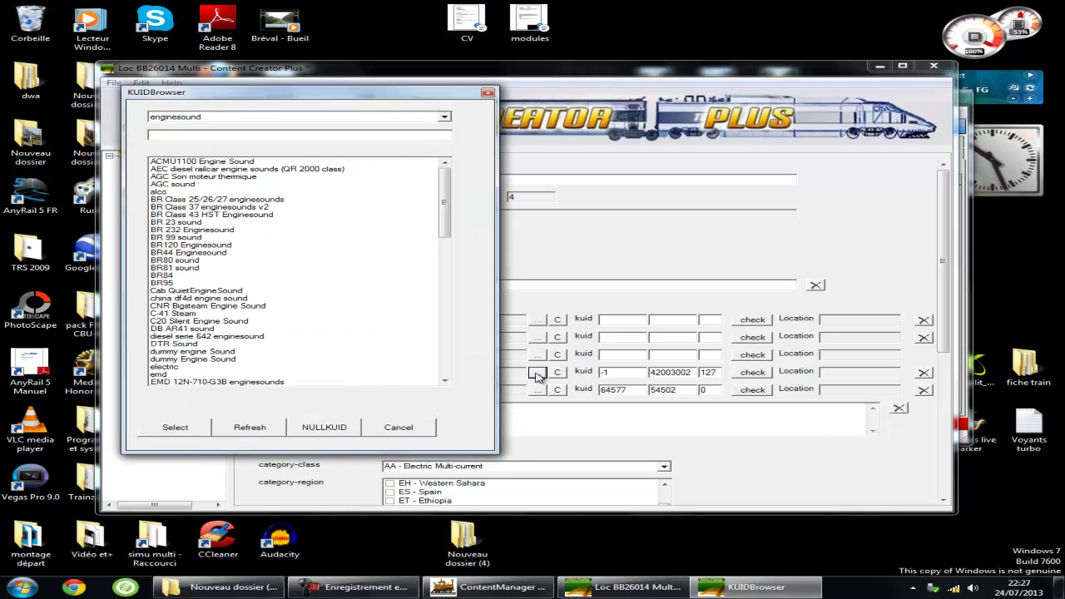
left_click(238, 285)
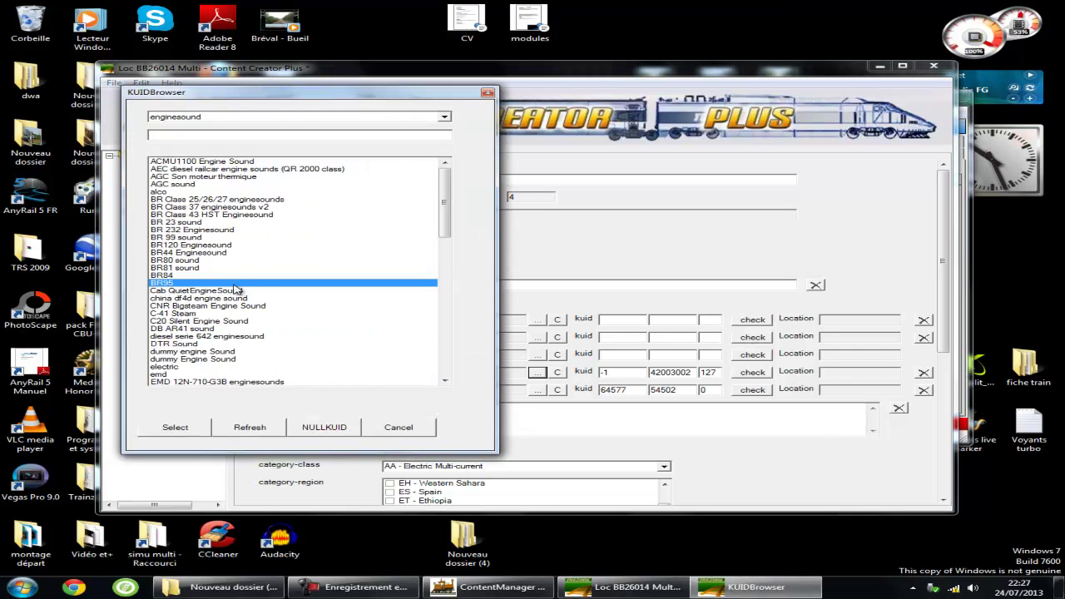
key("s")
left_click(446, 382)
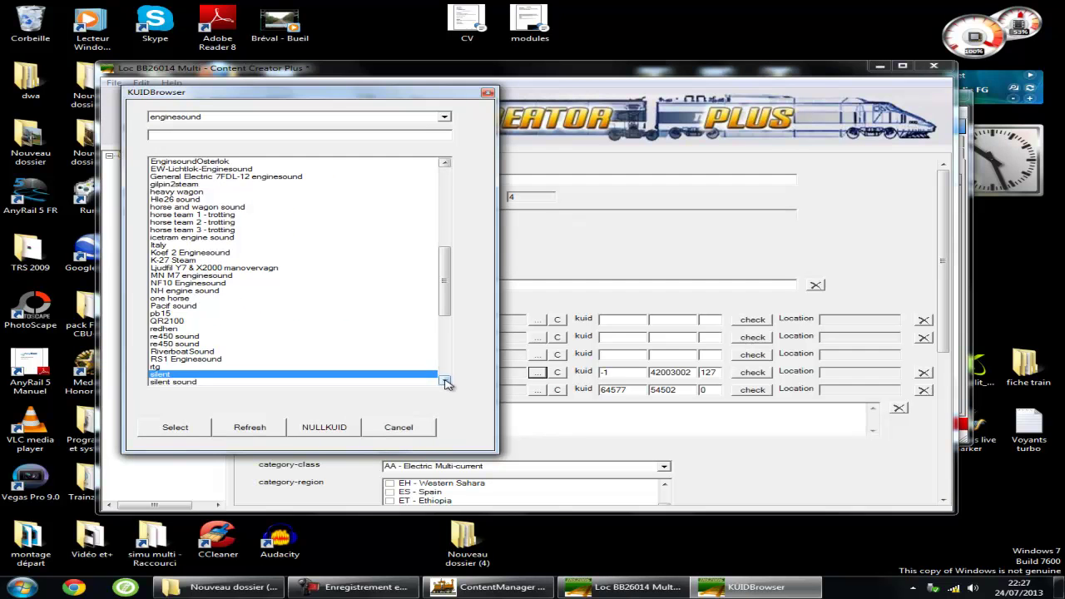
left_click(445, 382)
left_click(446, 380)
scroll(445, 363, "down", 5)
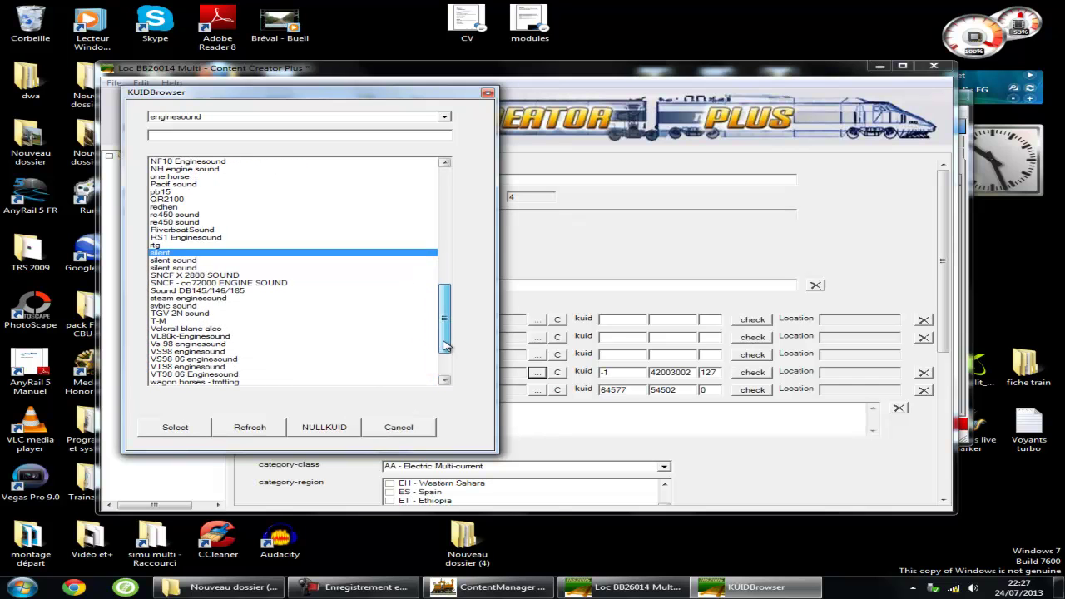
left_click(188, 307)
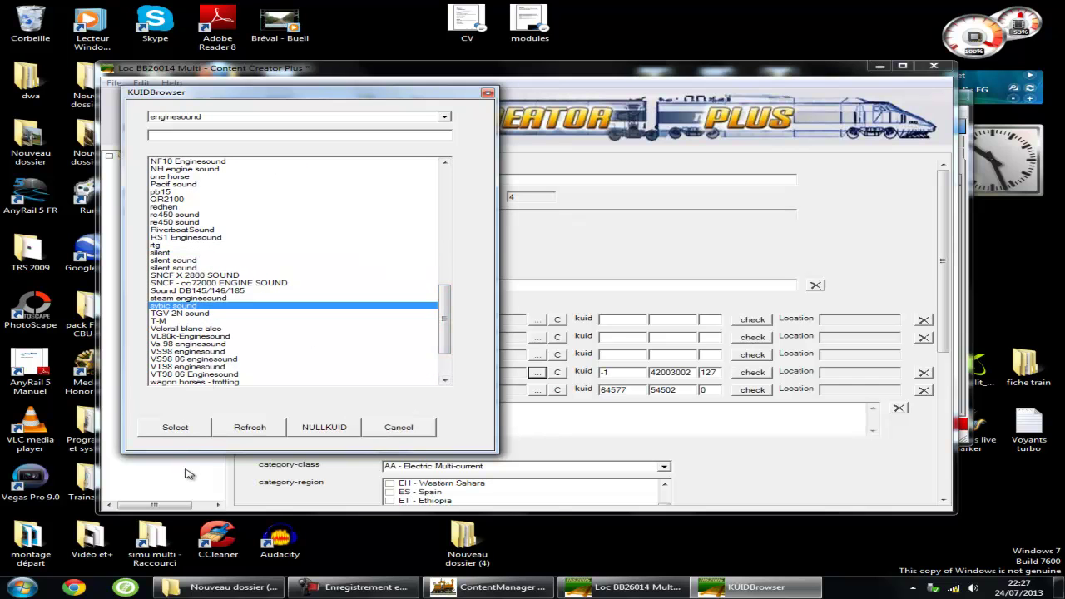
left_click(188, 428)
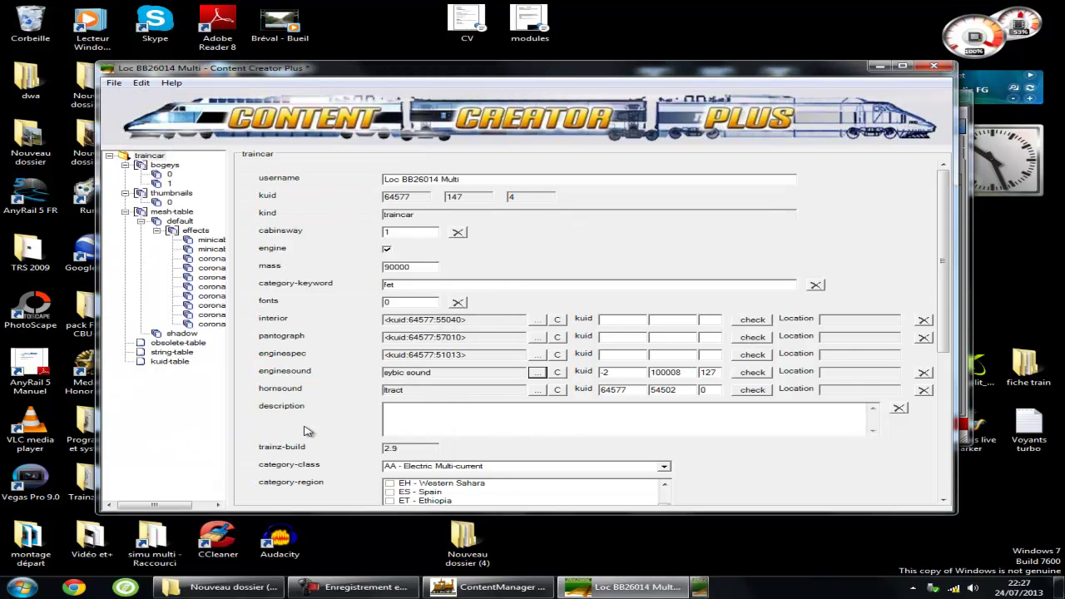
Set the hornsound of Loc BB26014 Multi to Sybic horn
left_click(537, 390)
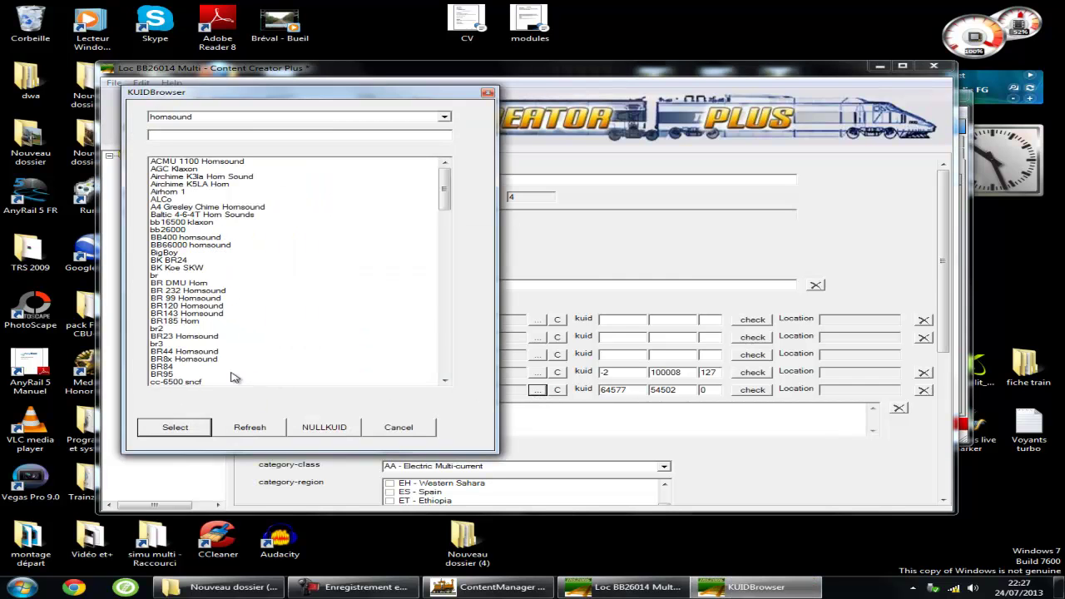
key("s")
scroll(447, 329, "down", 2)
scroll(447, 328, "down", 3)
left_click(189, 330)
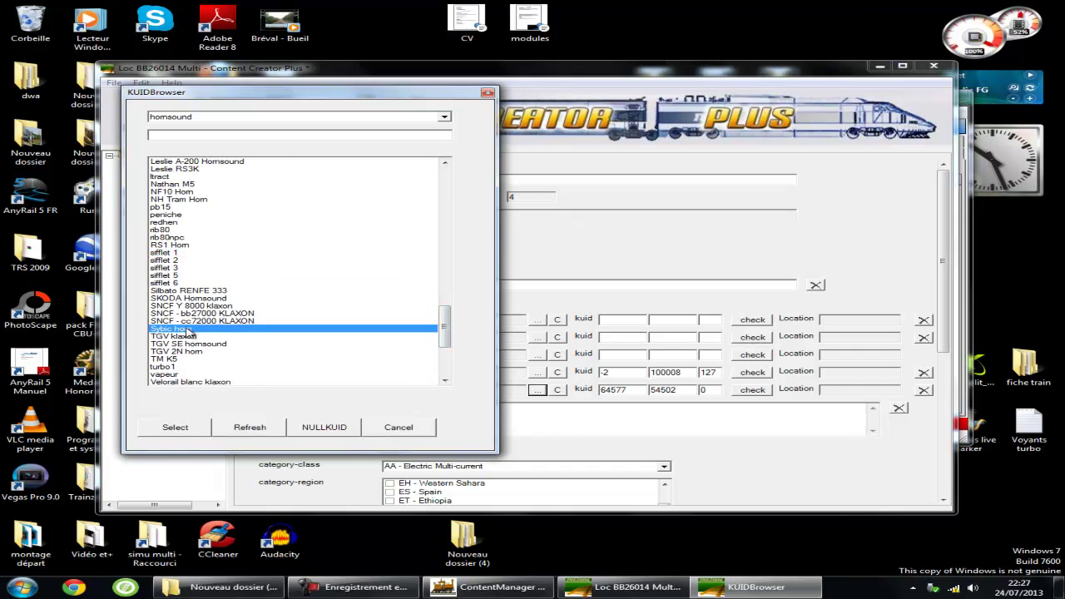
left_click(185, 428)
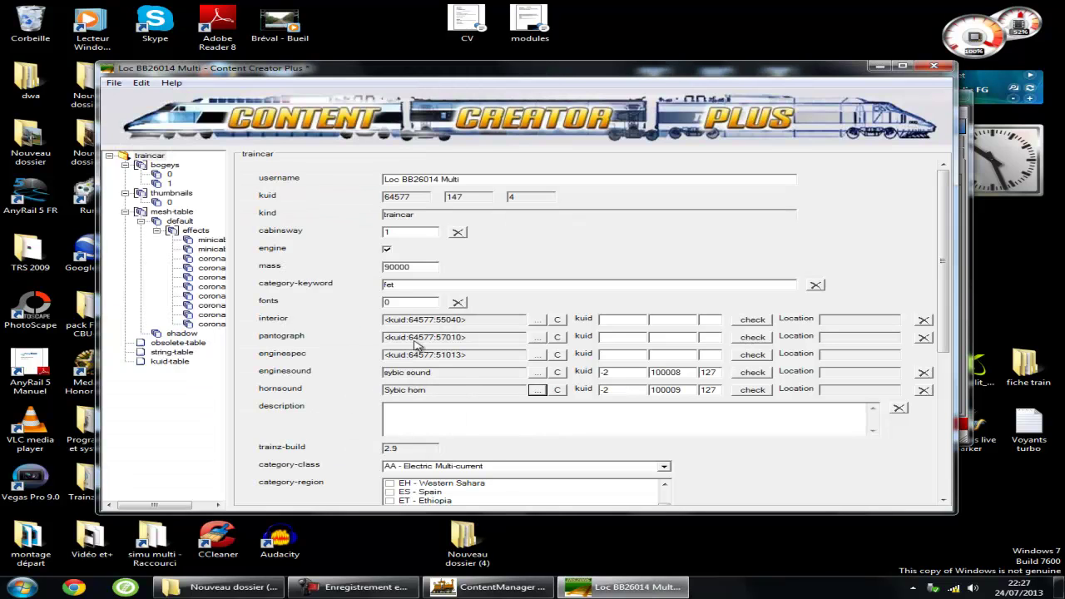
Save the locomotive's config file and acknowledge the save message
left_click(114, 83)
left_click(138, 98)
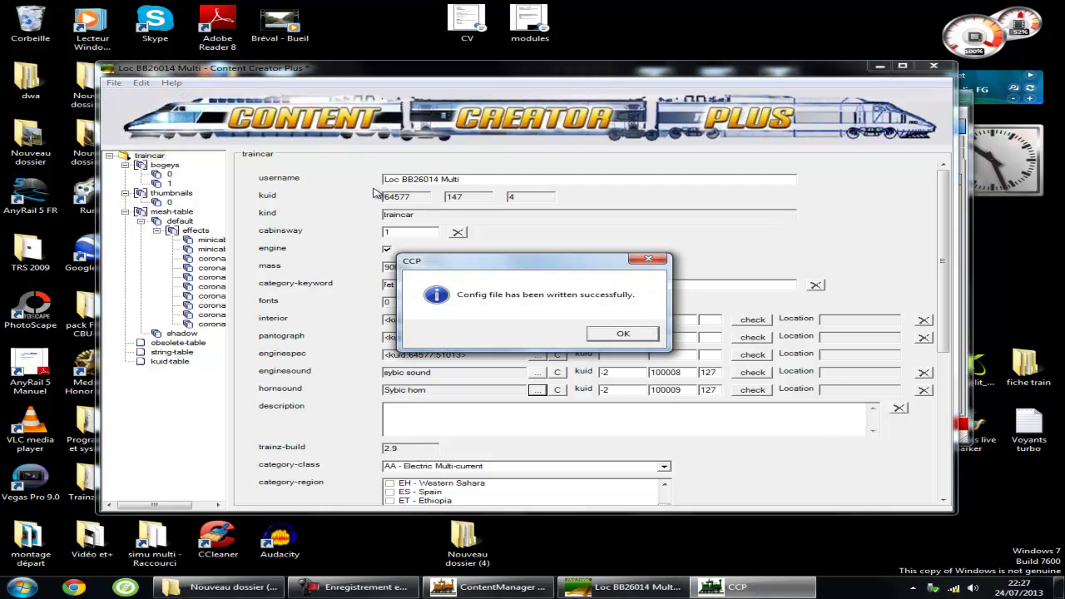
left_click(622, 336)
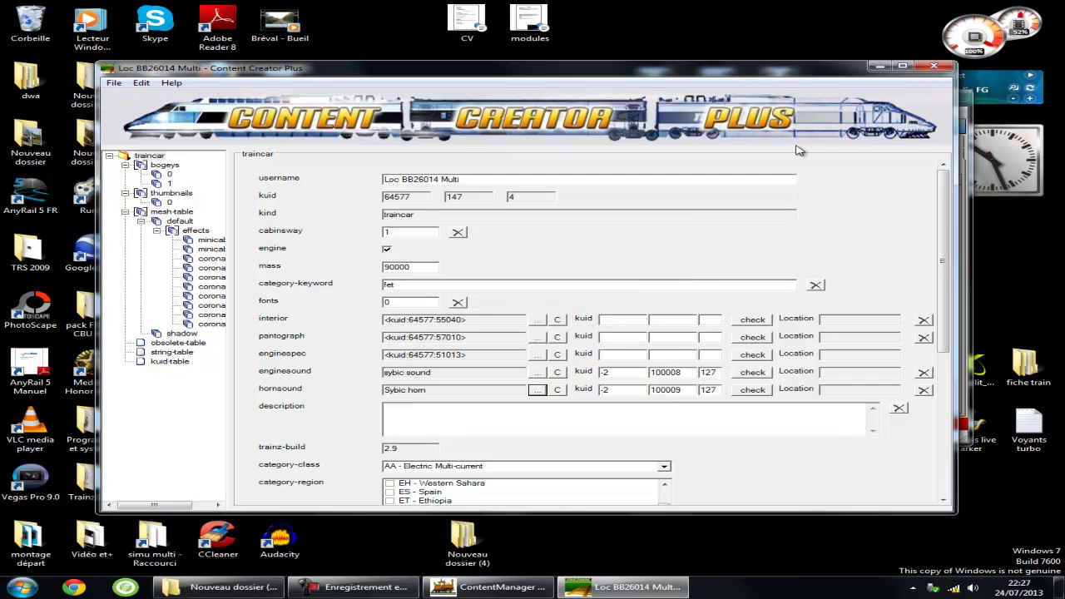
Leave the locomotive's editor, submit the edited Loc BB26014 Multi in Content Manager, and close Content Manager when the commit is done
left_click(931, 67)
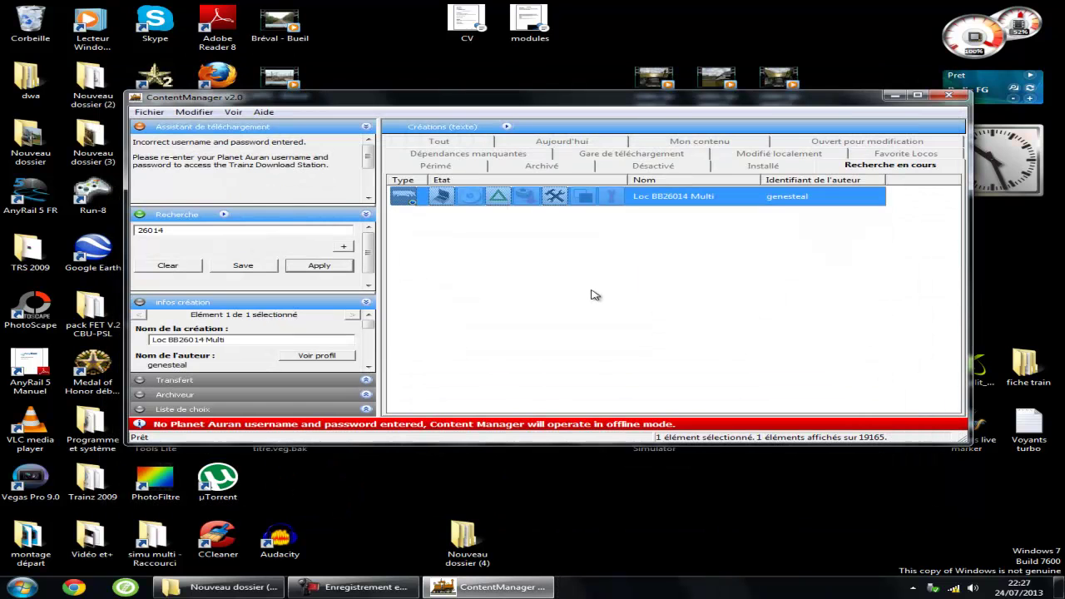
right_click(612, 202)
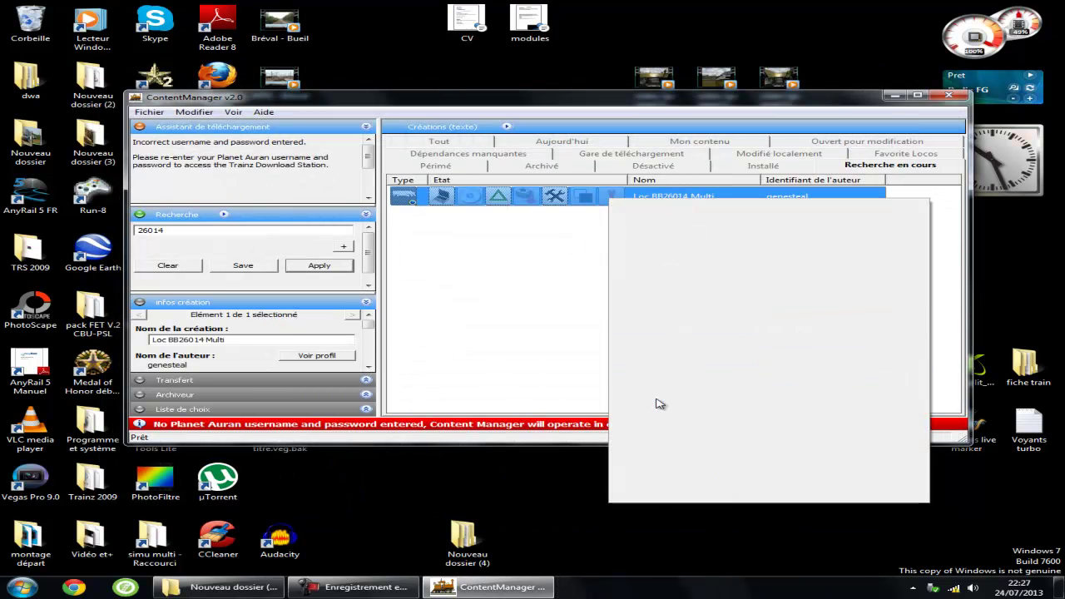
mouse_move(653, 393)
left_click(398, 479)
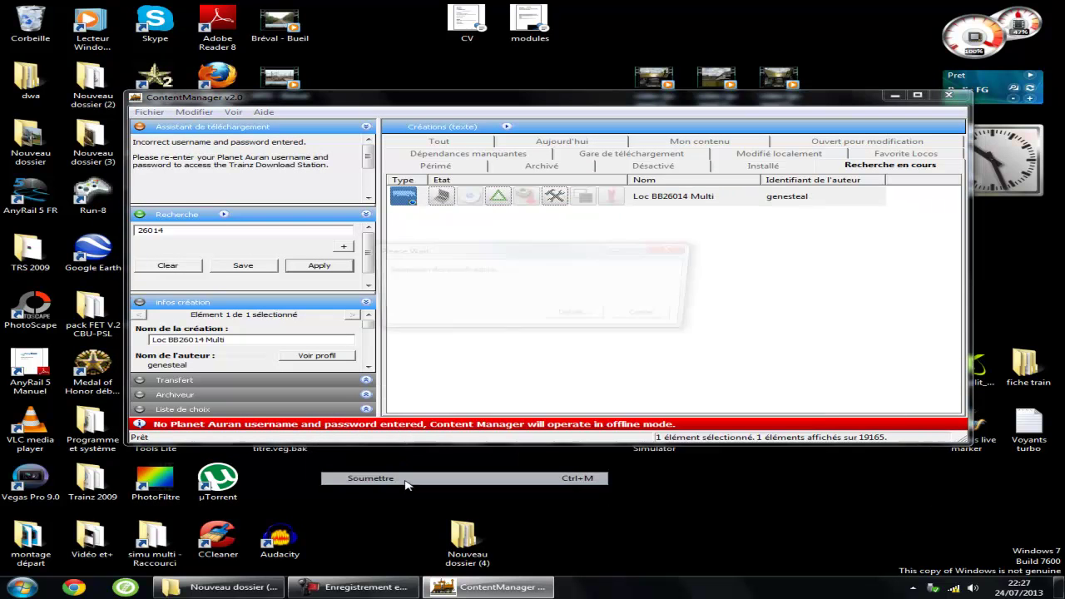
left_click(574, 316)
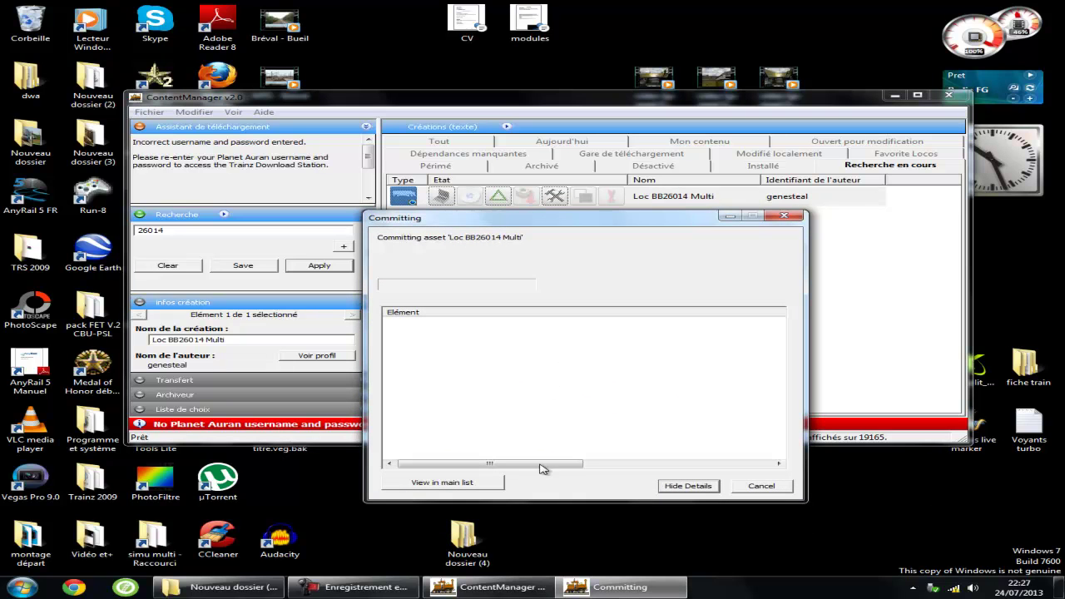
left_click(358, 586)
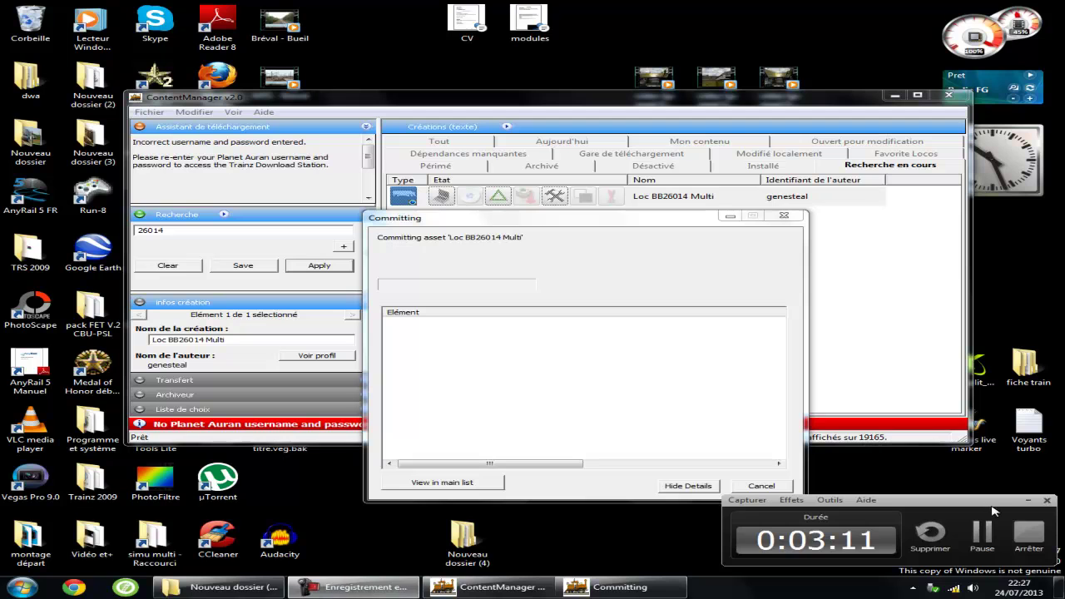
left_click(982, 537)
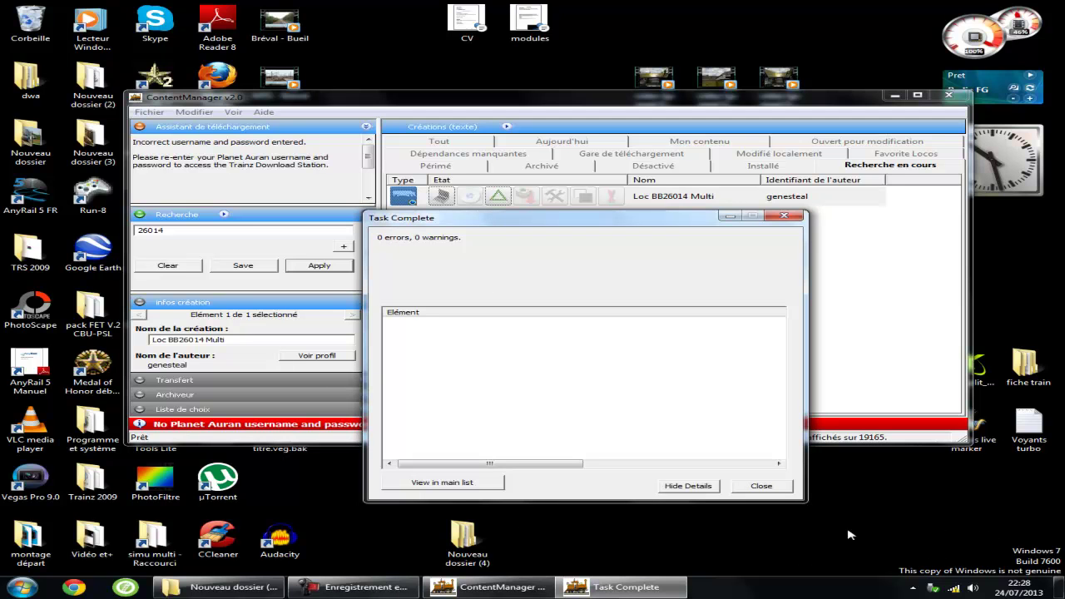
left_click(759, 486)
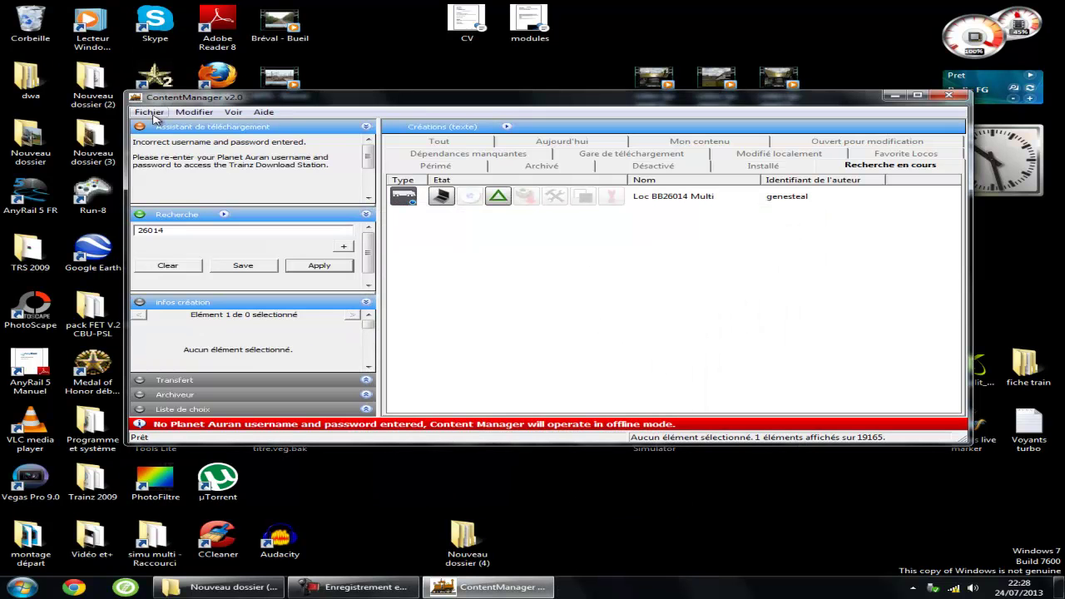
left_click(948, 94)
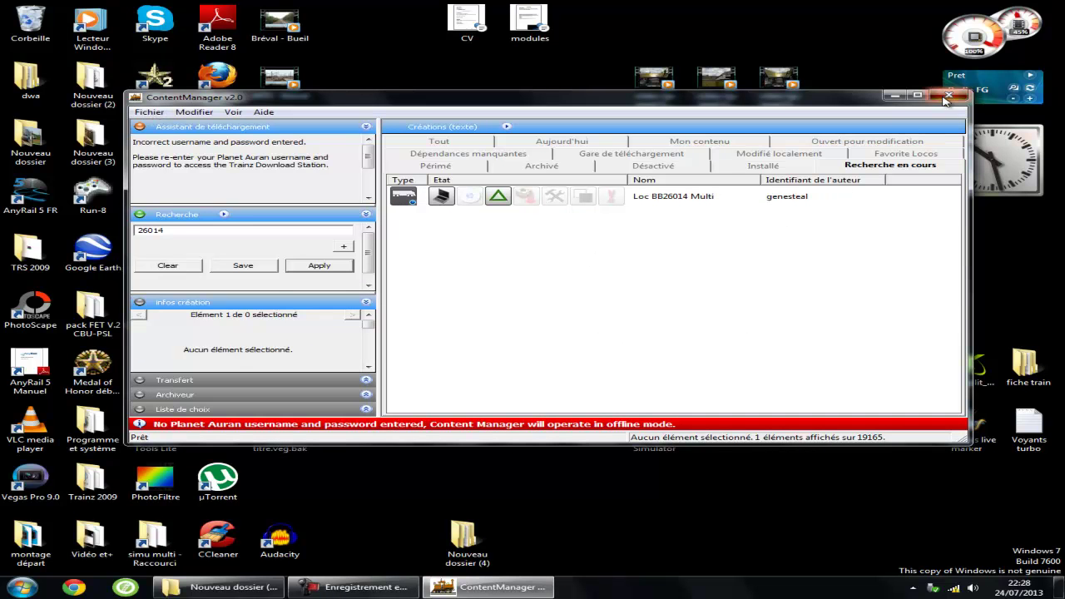
Open the Trainz Simulator 2009 launcher from the desktop and quit it
left_click(519, 420)
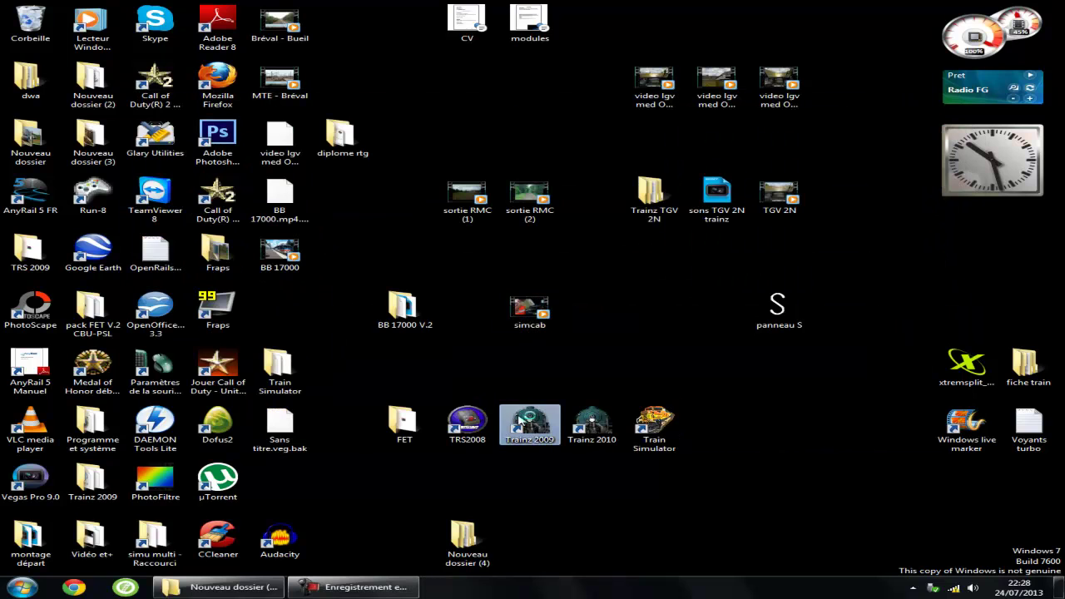
double_click(519, 420)
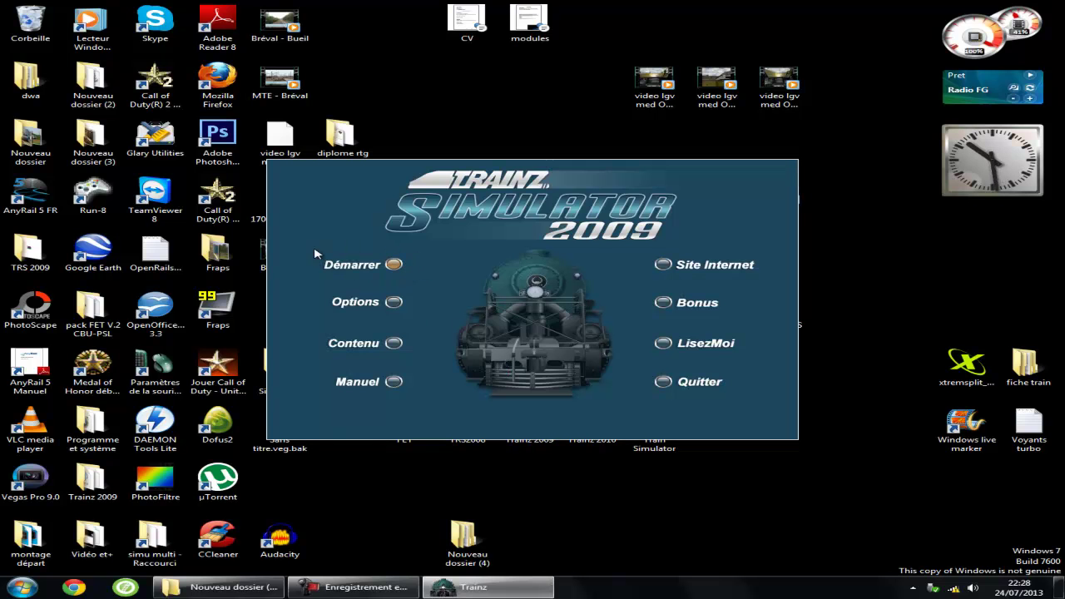
left_click(663, 382)
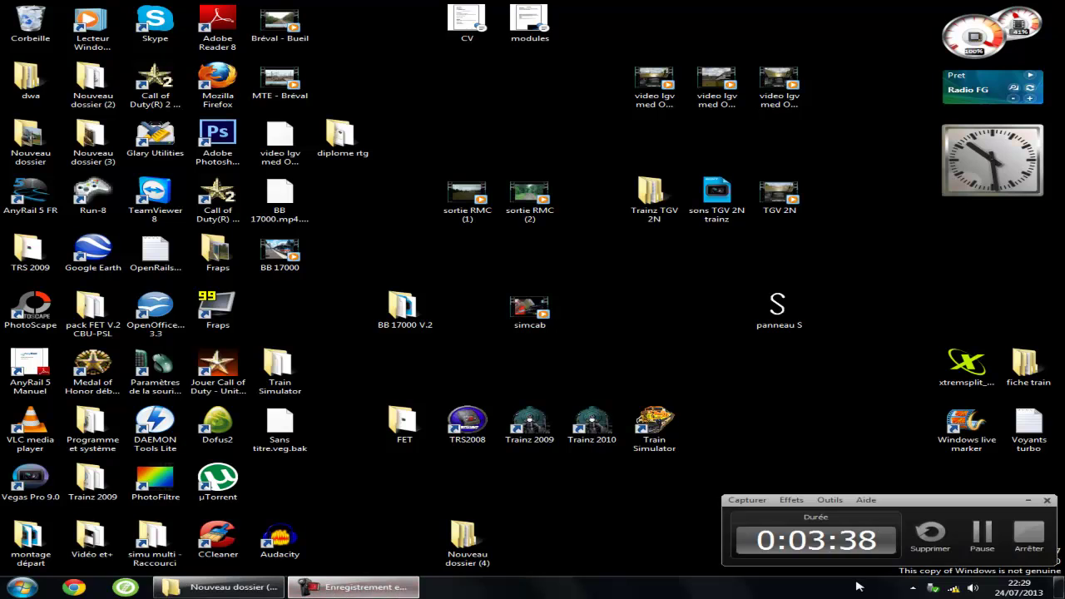